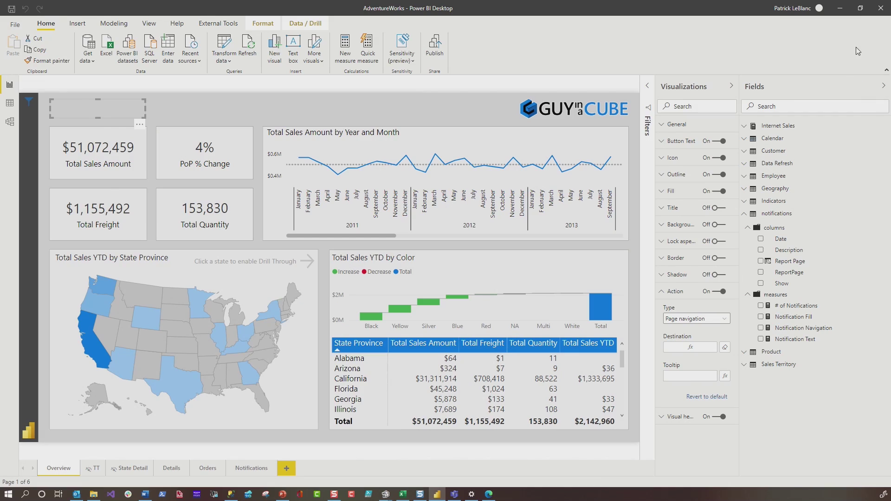
# - Add a blank Page 1 with a text box of change notes, then delete the page
pyautogui.click(288, 470)
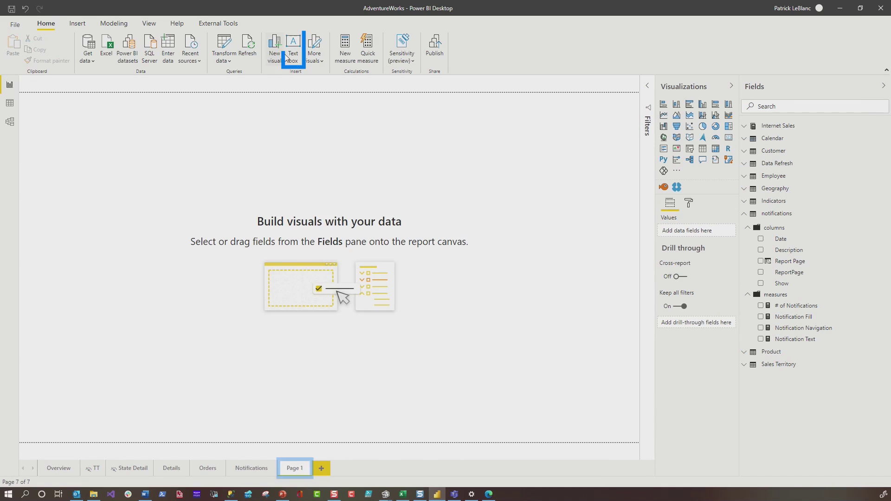
pyautogui.click(300, 52)
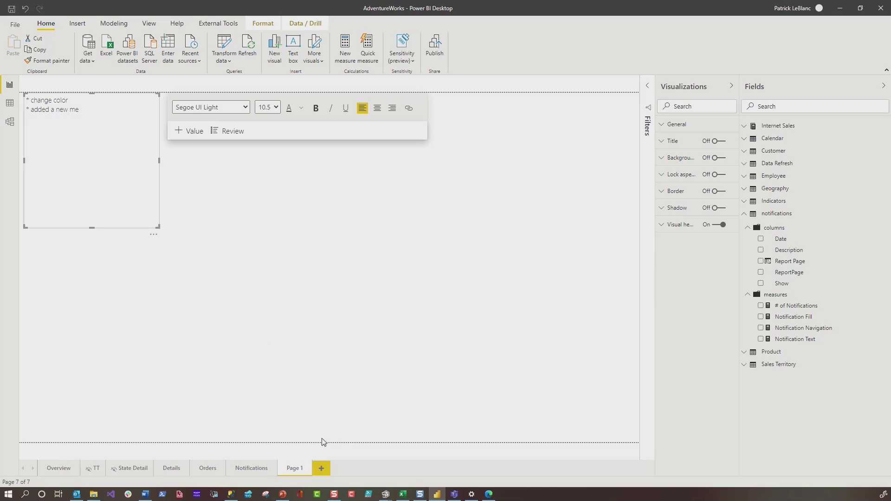
pyautogui.click(311, 470)
pyautogui.click(309, 465)
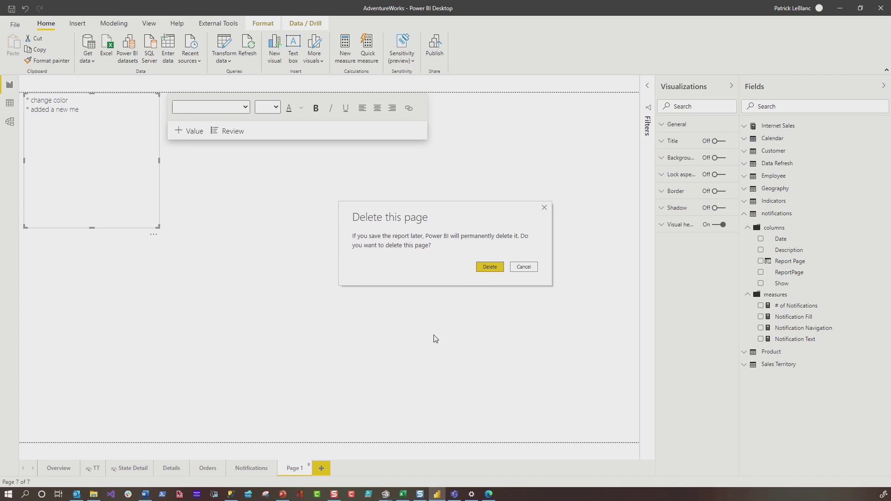
pyautogui.click(482, 269)
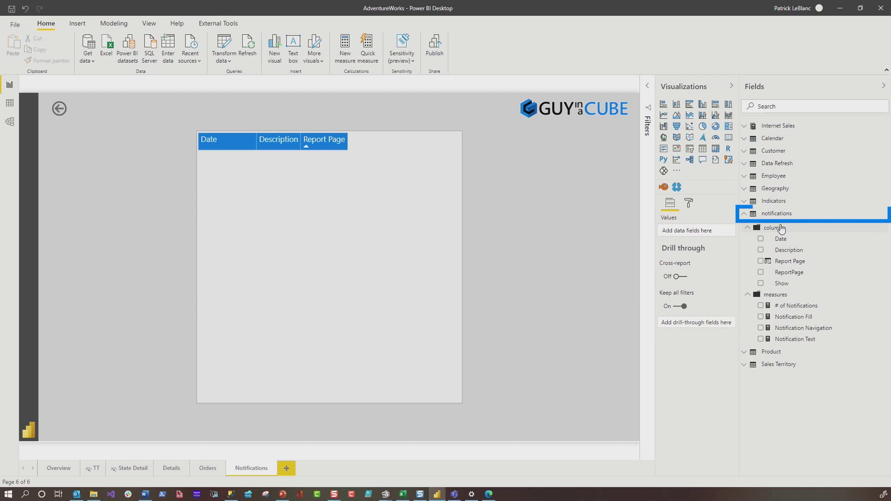
# - Launch the Power Query Editor via Transform data on the Home ribbon
pyautogui.click(218, 41)
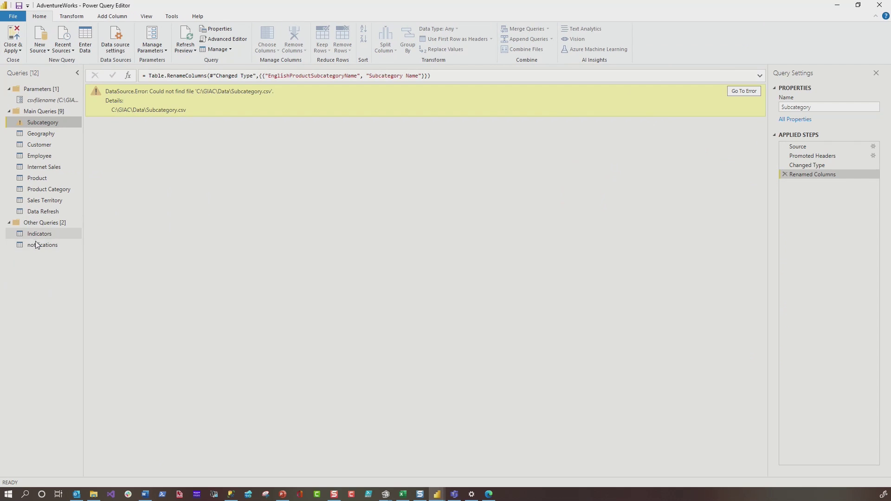
# - Check the notifications query's Filtered Rows step keeps only rows where Show equals 1
pyautogui.click(39, 245)
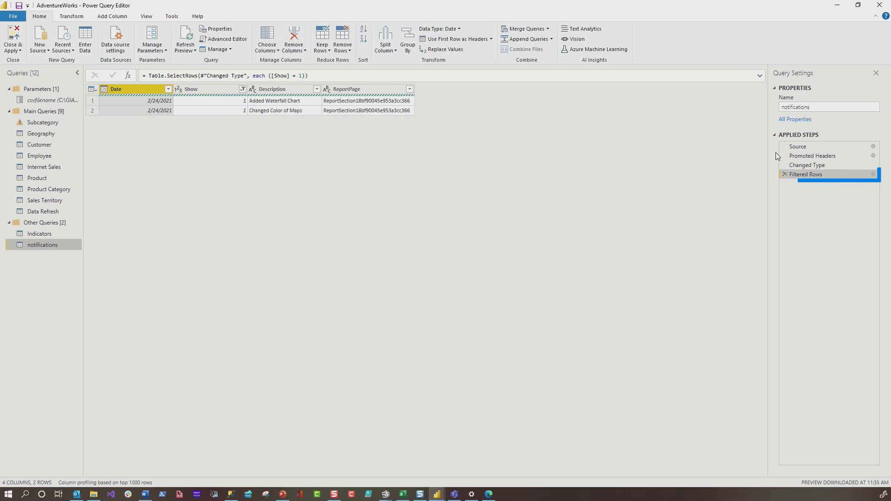
pyautogui.click(874, 174)
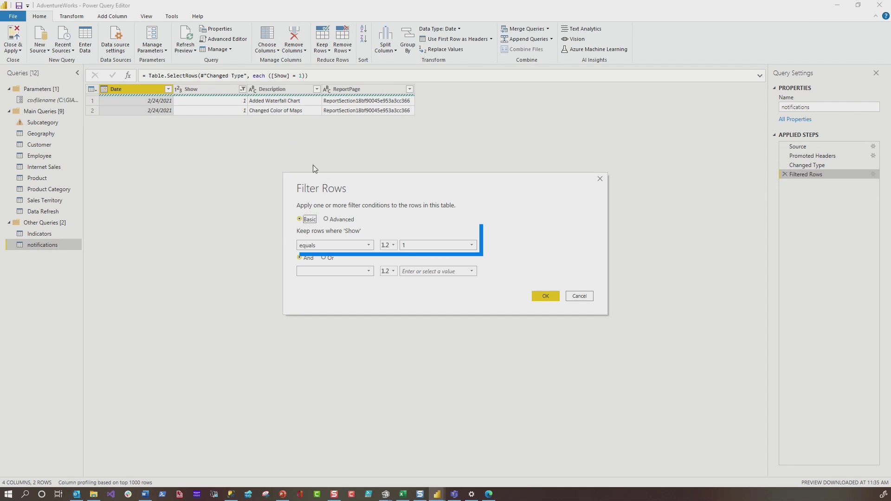
pyautogui.click(587, 300)
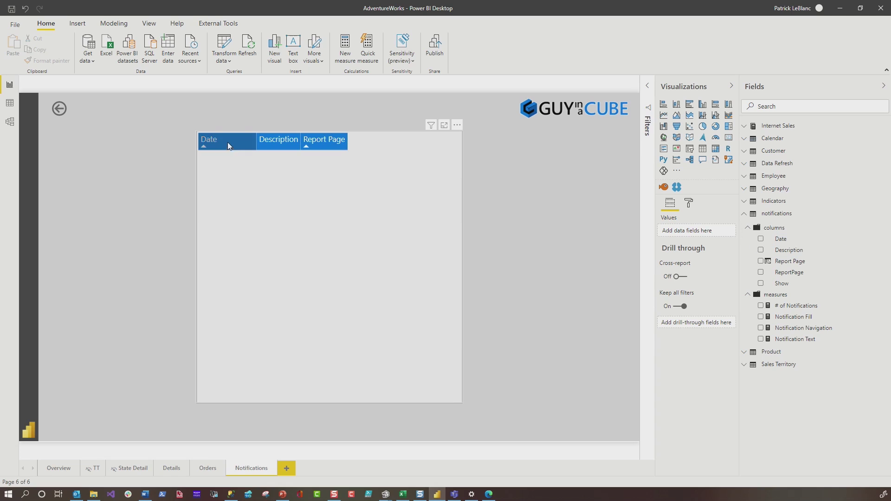
# - Select the notifications table and compare it with notifications.csv in Excel
pyautogui.click(323, 194)
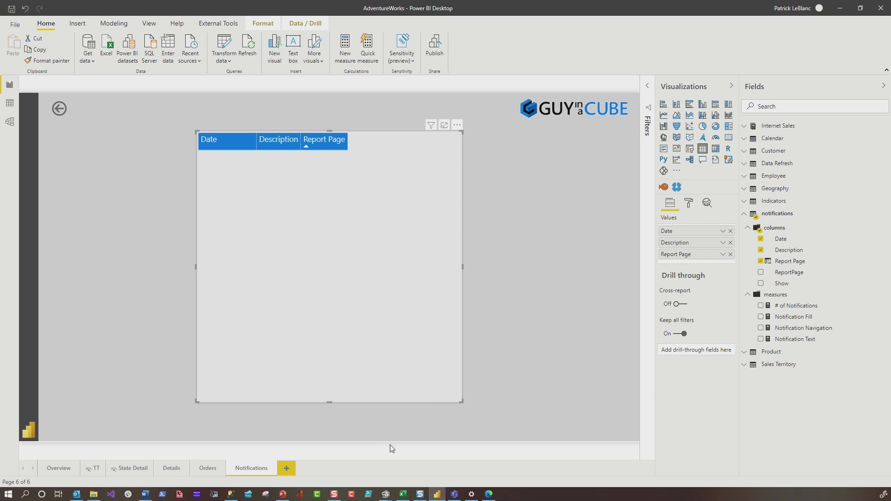
pyautogui.click(403, 494)
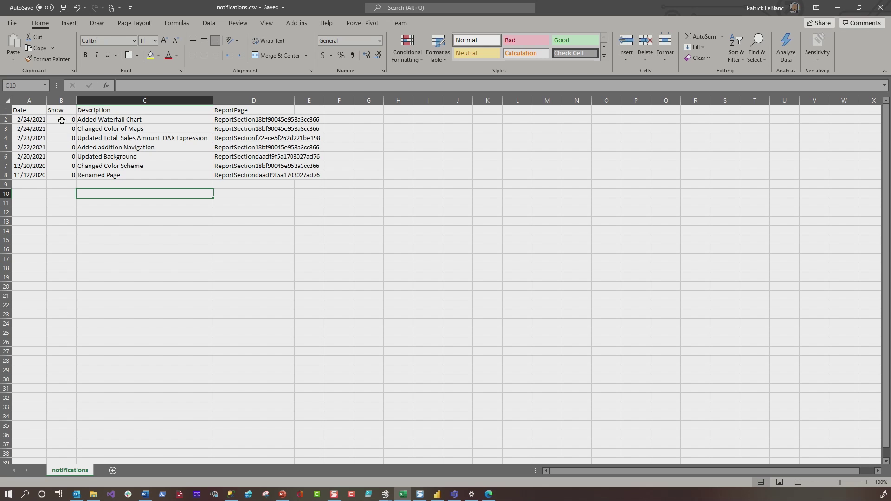
pyautogui.hotkey('alt', 'Tab')
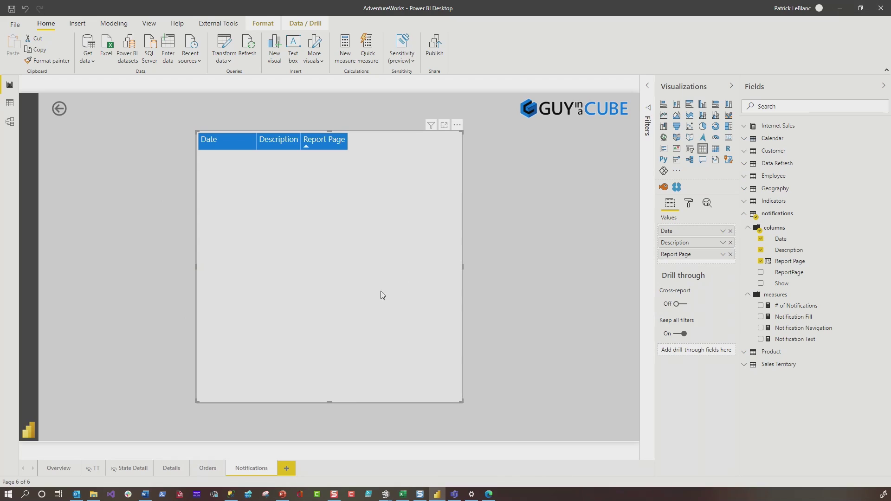
# - On the Overview page, select the notification button and open the # of Notifications measure
pyautogui.click(59, 469)
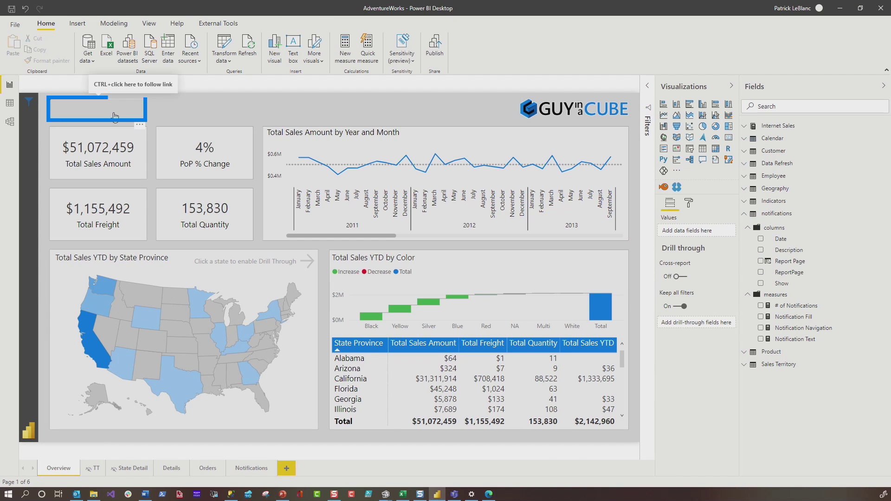
pyautogui.click(116, 116)
pyautogui.click(795, 312)
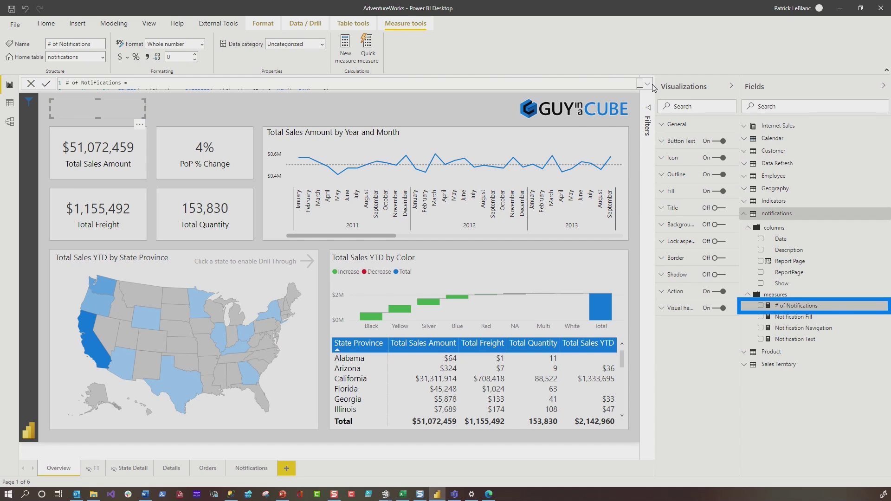
# - Read the full DAX of the # of Notifications, Notification Fill, Navigation and Text measures
pyautogui.click(648, 84)
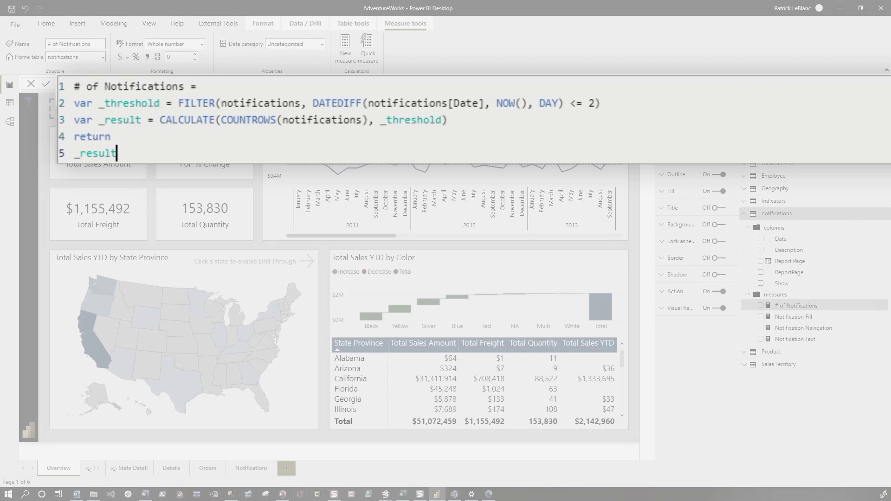
pyautogui.moveTo(794, 317); pyautogui.dragTo(798, 325)
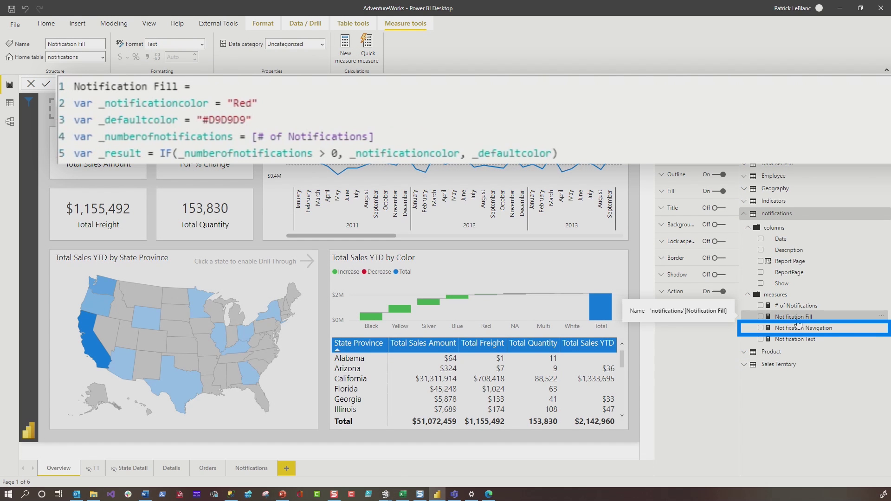
pyautogui.click(805, 328)
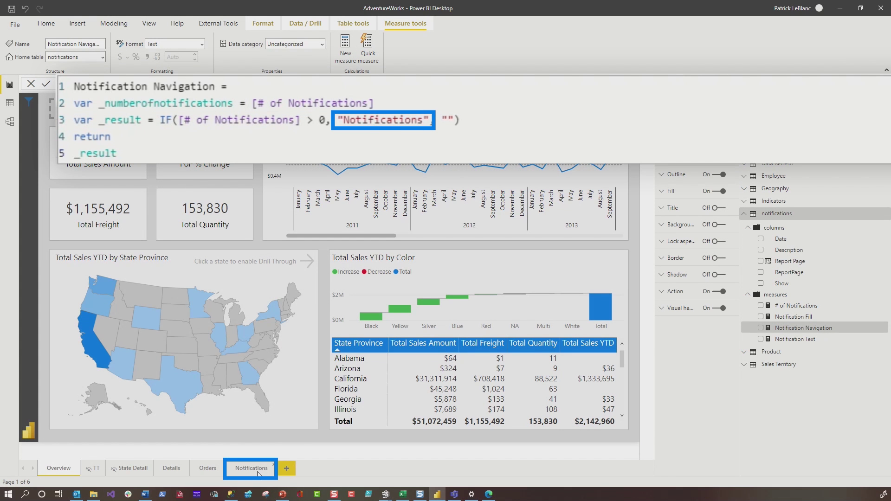
pyautogui.click(798, 341)
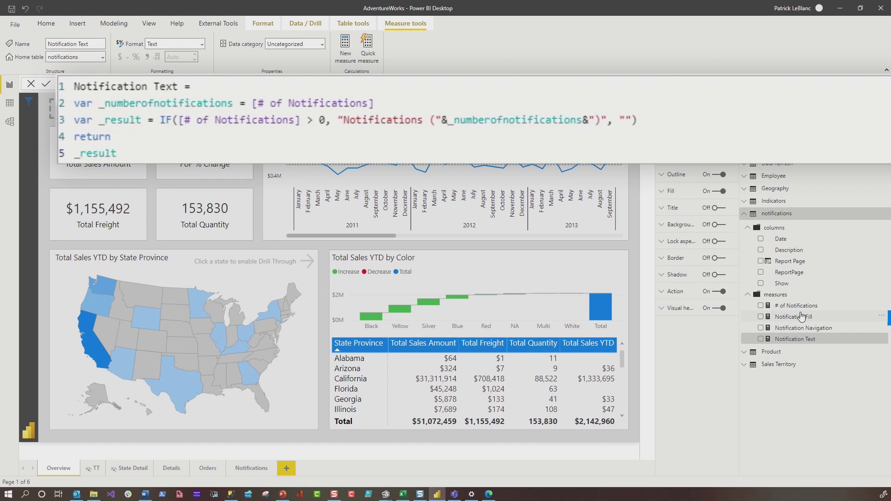
pyautogui.click(800, 317)
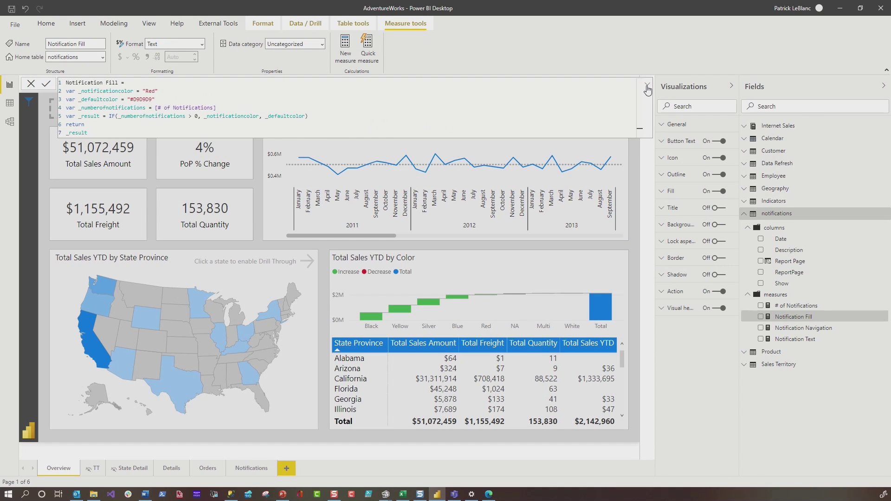
pyautogui.click(648, 84)
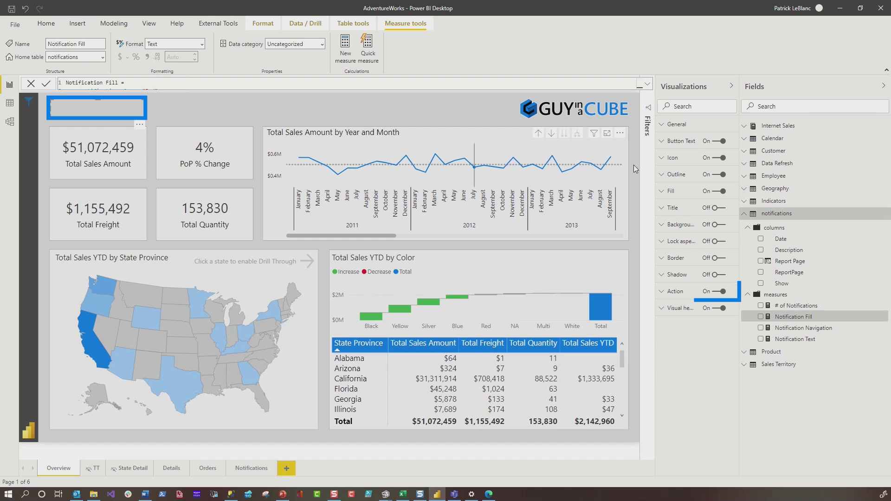
# - Set the button's Action destination to the field value of Notification Navigation
pyautogui.click(689, 289)
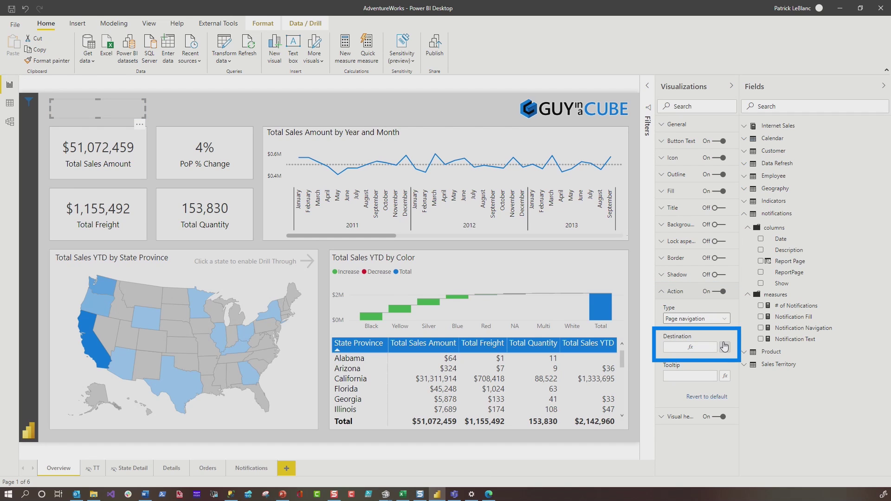
pyautogui.click(726, 349)
pyautogui.click(694, 349)
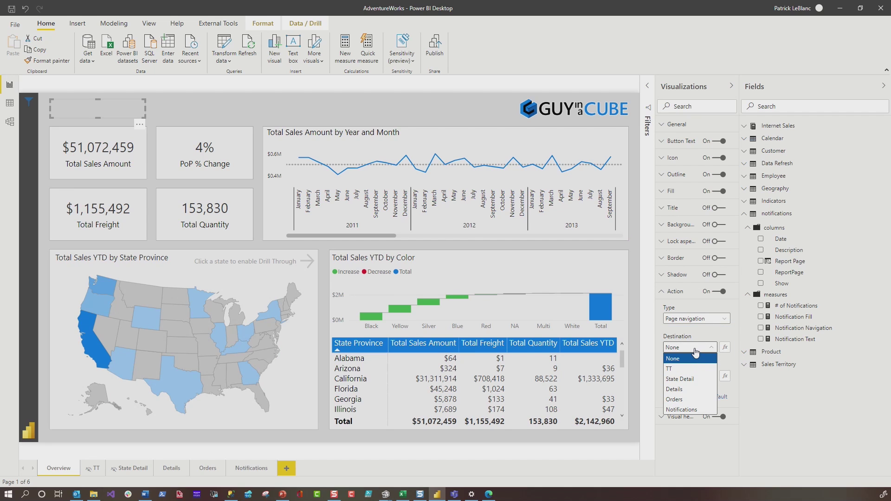
pyautogui.click(717, 351)
pyautogui.click(725, 349)
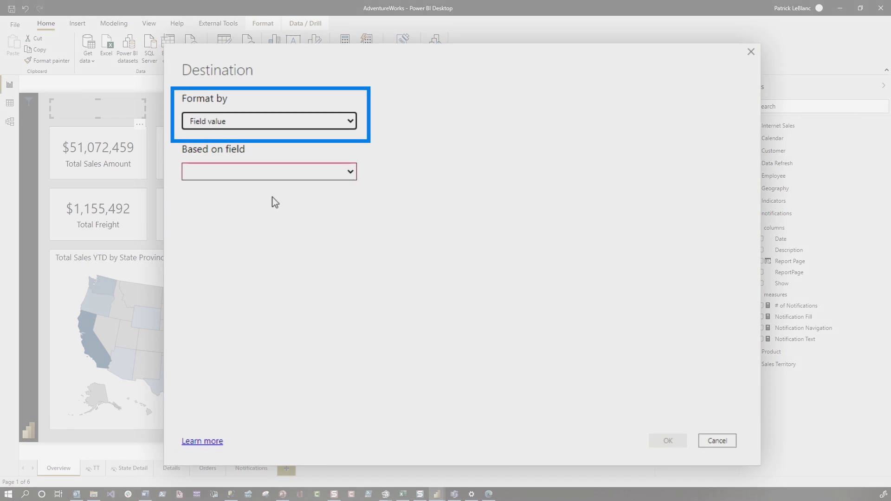
pyautogui.click(261, 174)
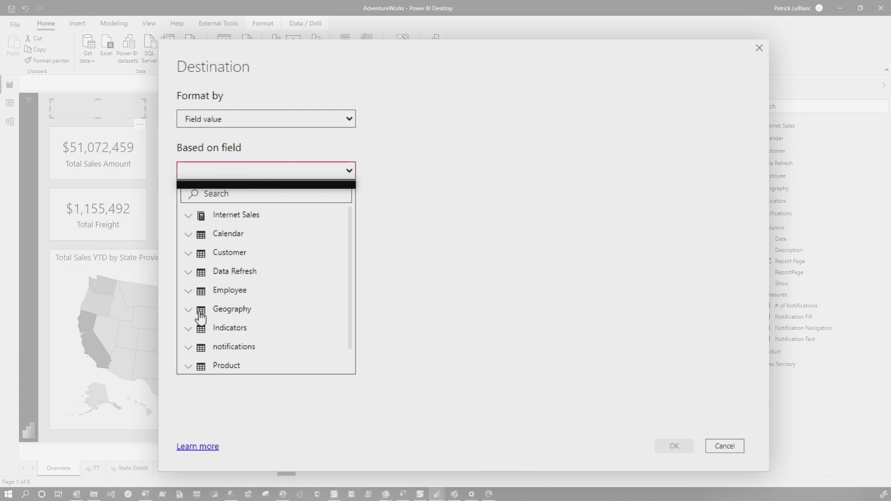
pyautogui.click(195, 348)
pyautogui.scroll(-1, 215, 344)
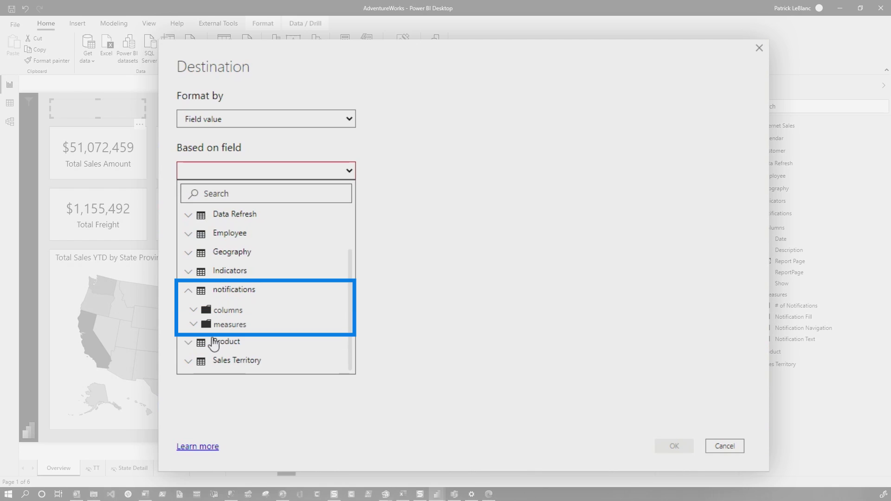
pyautogui.click(218, 325)
pyautogui.click(288, 350)
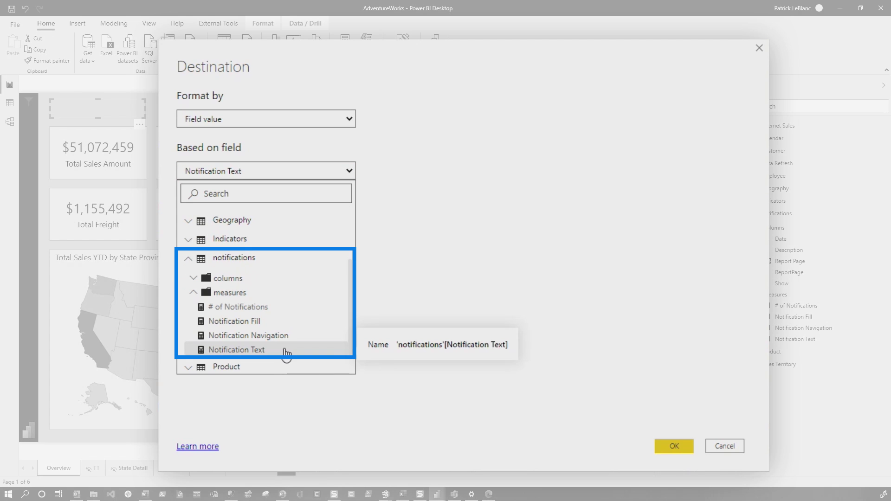
pyautogui.click(282, 337)
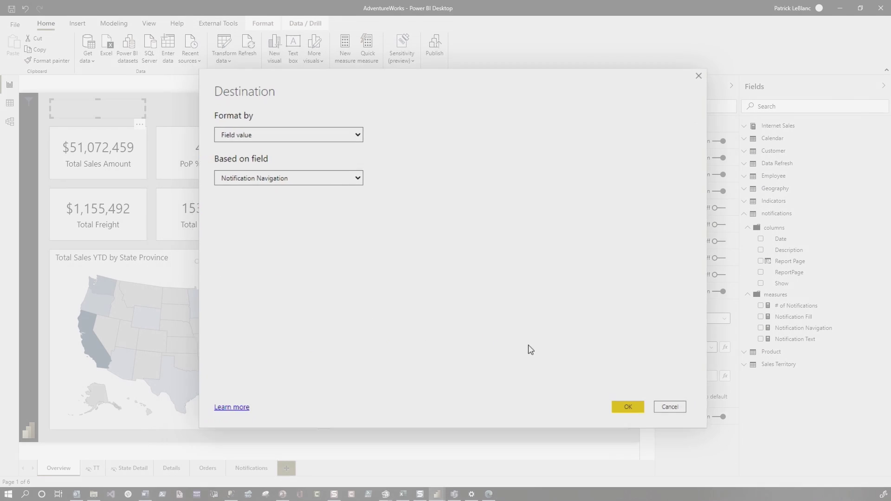
pyautogui.click(595, 377)
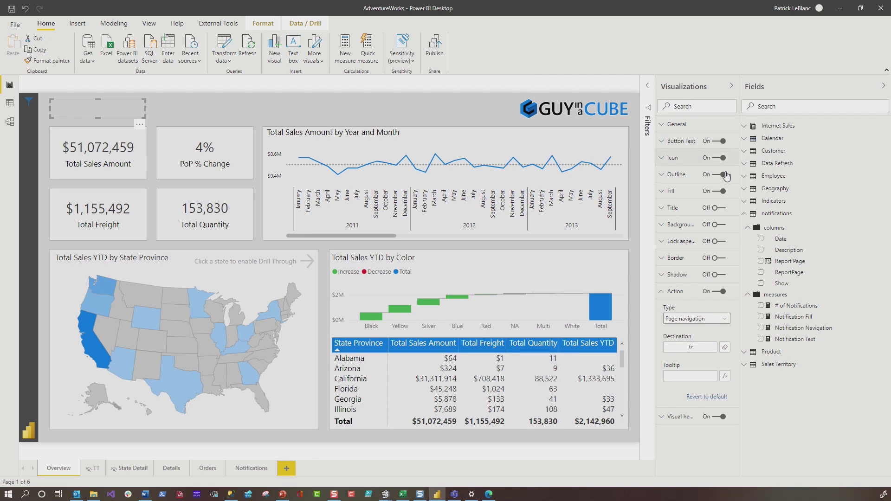
# - Verify the button text uses Notification Text and the fill colour uses Notification Fill
pyautogui.click(696, 141)
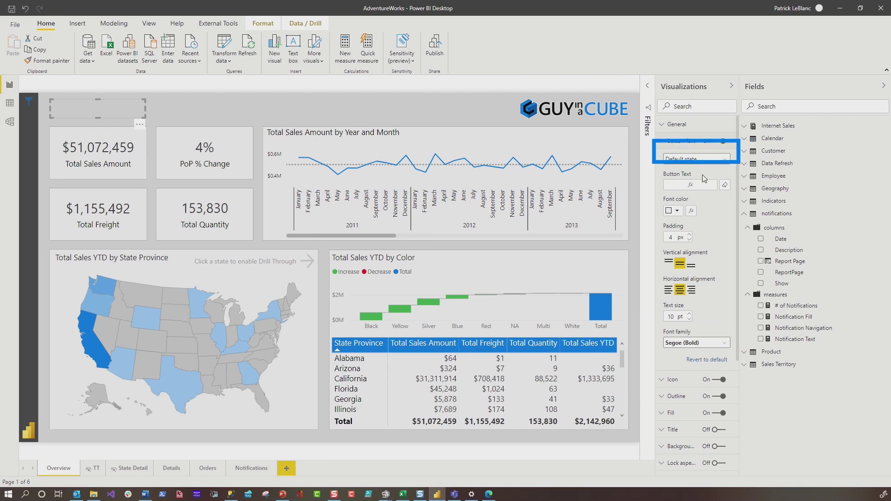
pyautogui.click(691, 185)
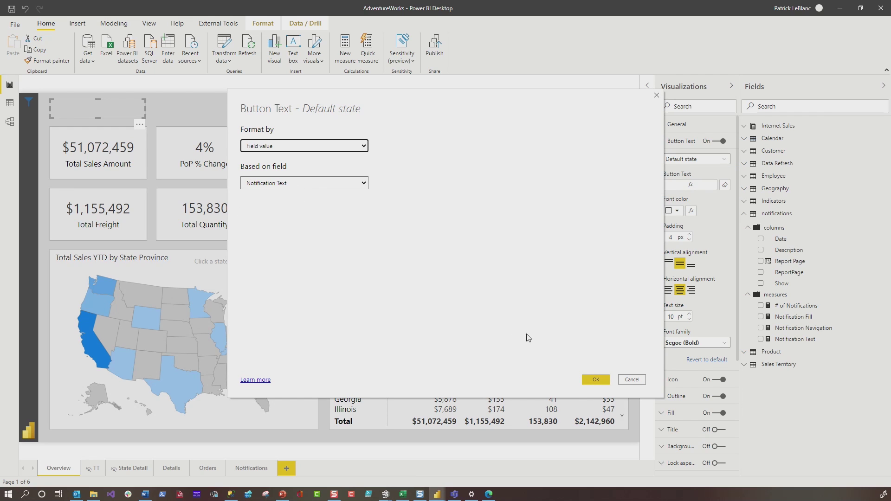
pyautogui.click(633, 379)
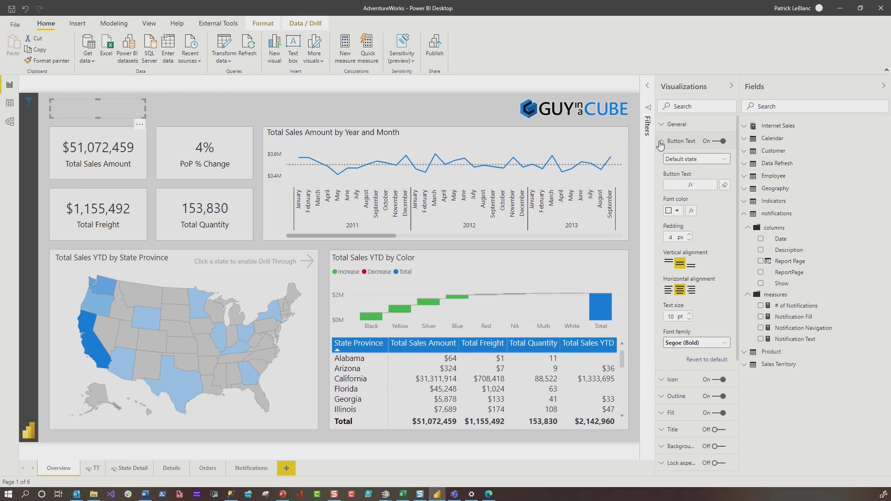
pyautogui.click(676, 141)
pyautogui.click(681, 191)
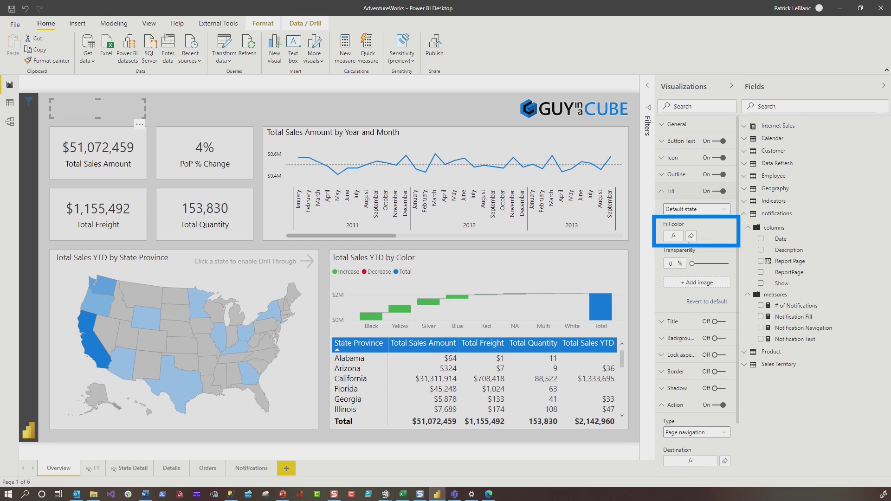
pyautogui.click(674, 235)
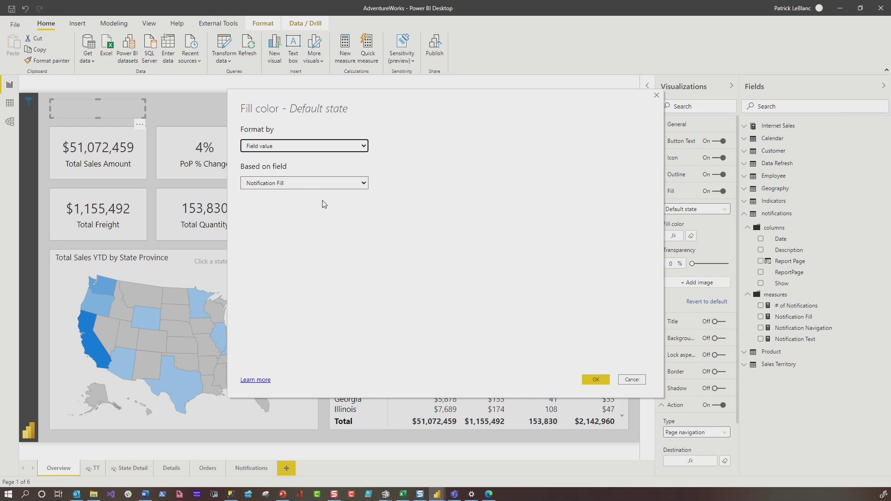
pyautogui.click(593, 380)
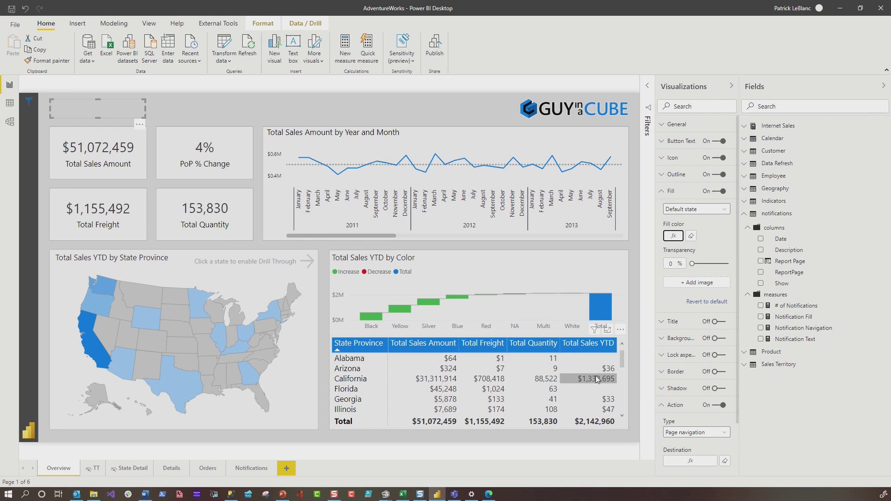
pyautogui.click(794, 316)
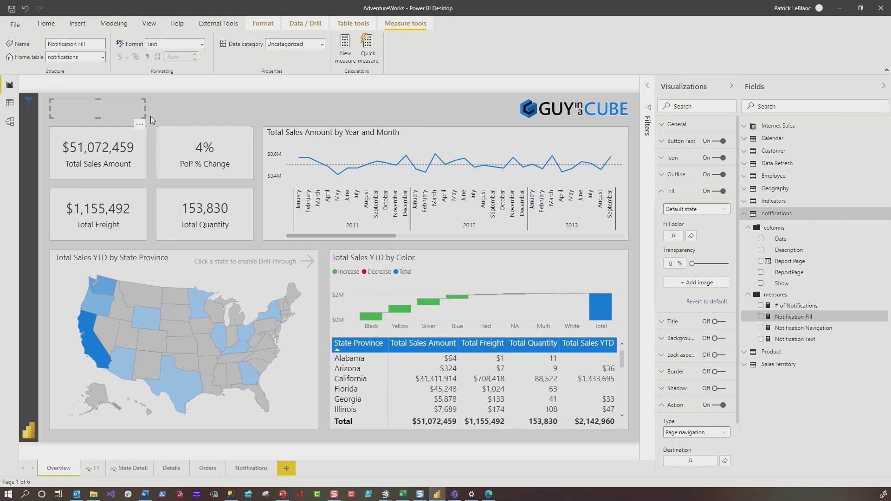
# - Review the complete Notification Fill DAX in the enlarged formula editor
pyautogui.click(648, 85)
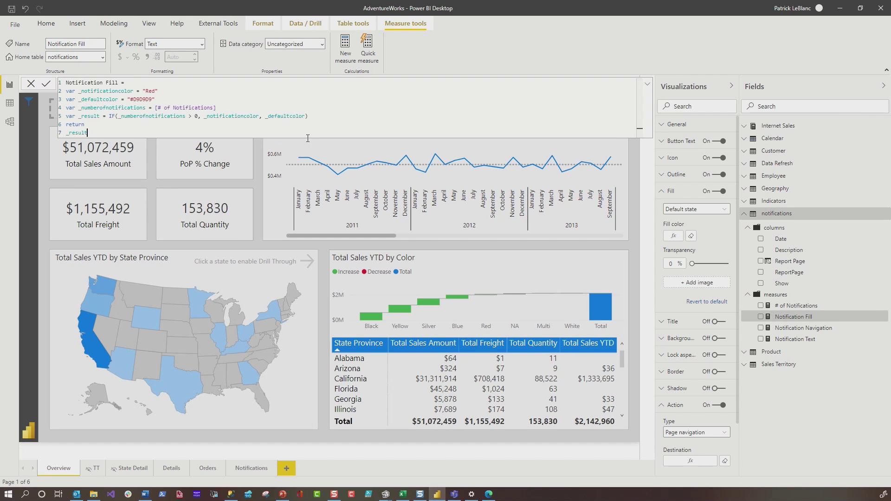
pyautogui.click(647, 86)
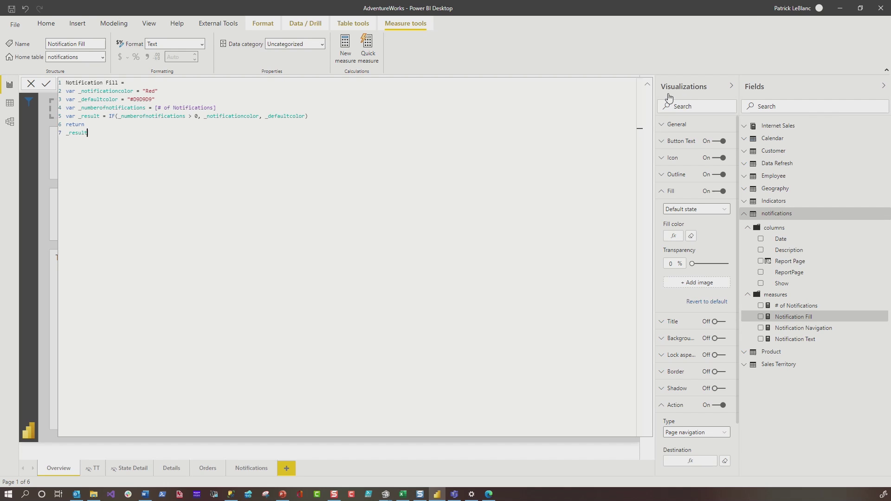
pyautogui.click(648, 86)
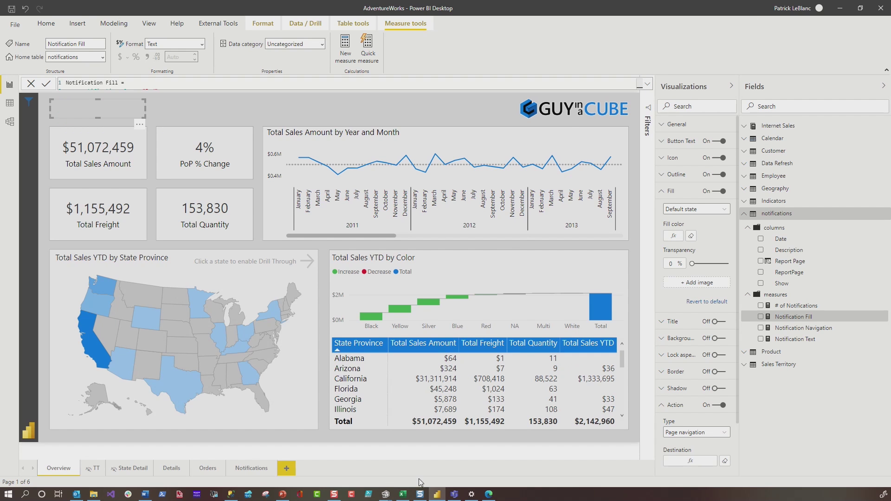
# - Set Show to 1 for both 2/24/2021 rows in notifications.csv and save the file
pyautogui.click(402, 493)
pyautogui.click(64, 120)
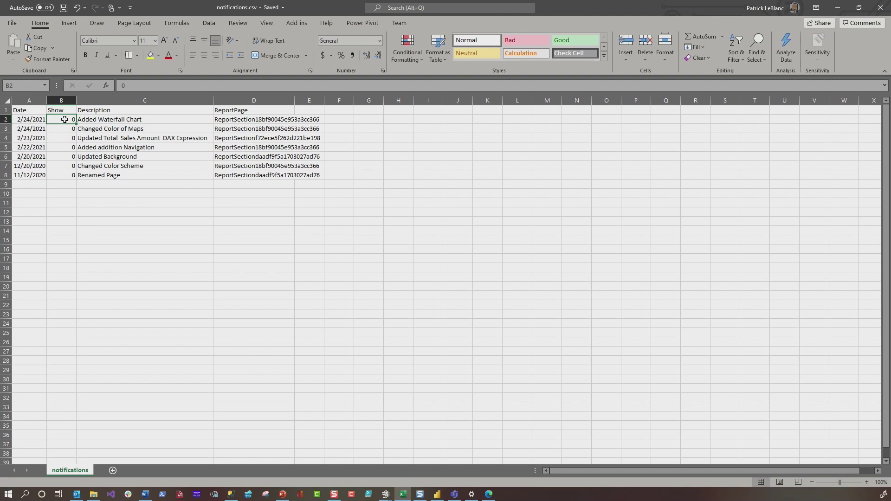
pyautogui.write('1')
pyautogui.press('Return')
pyautogui.write('1')
pyautogui.click(94, 193)
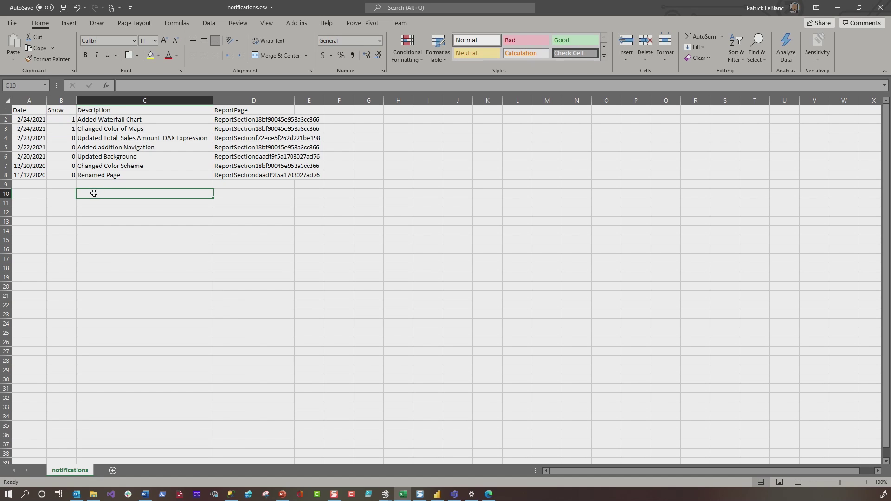
pyautogui.click(63, 7)
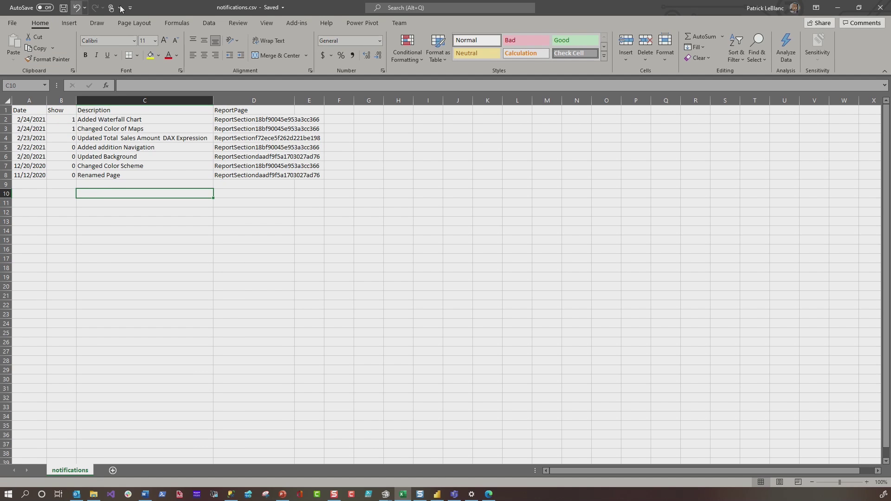
pyautogui.click(838, 7)
pyautogui.rightClick(789, 213)
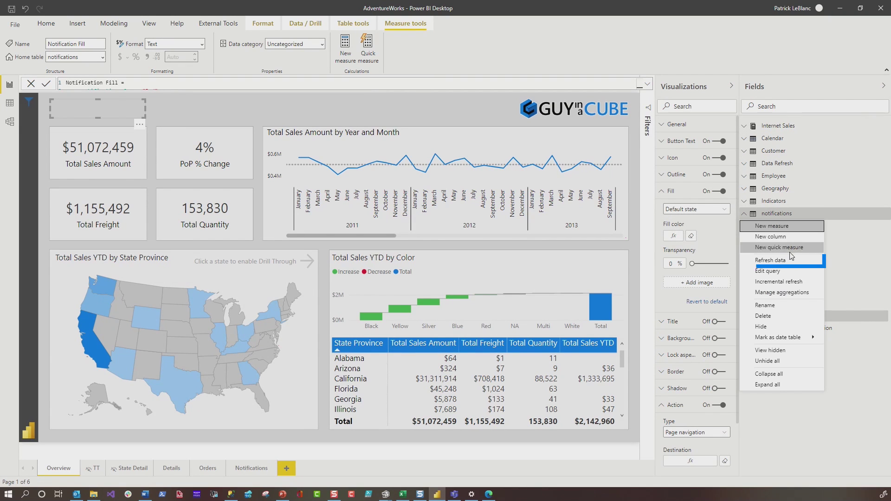
# - Refresh the notifications data, then follow the red Notifications (2) button to its page
pyautogui.click(790, 258)
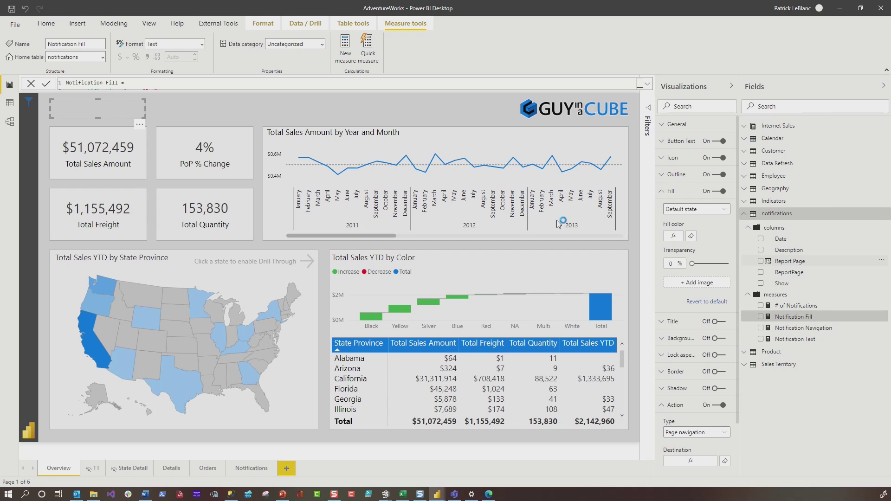
pyautogui.click(160, 113)
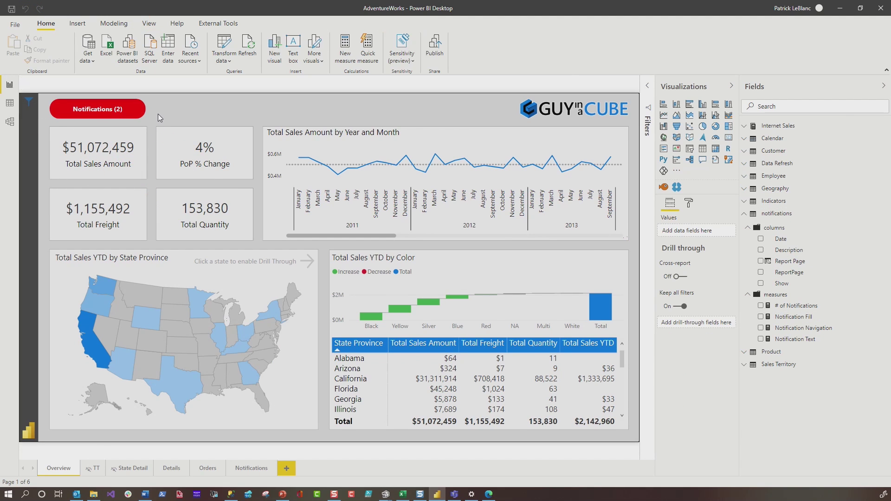
pyautogui.keyDown('ctrl'); pyautogui.click(105, 110); pyautogui.keyUp('ctrl')
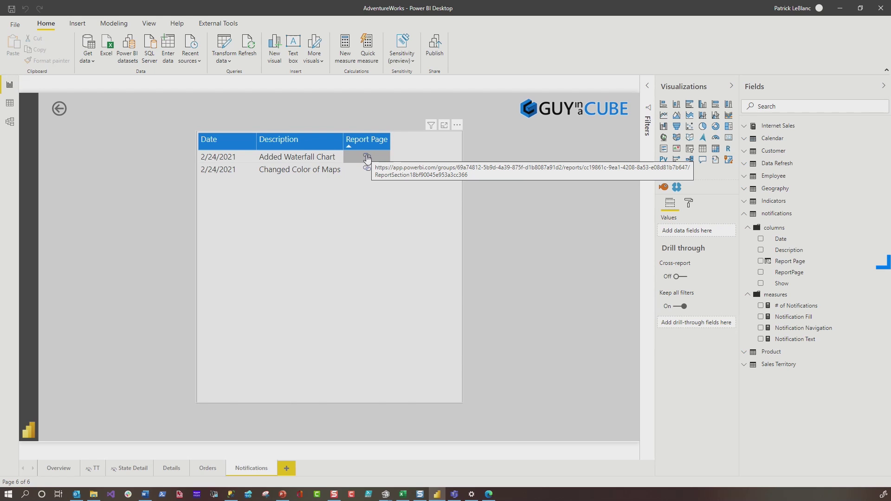
# - View the Report Page URL formula and open the Added Waterfall Chart link in Power BI Service
pyautogui.click(790, 263)
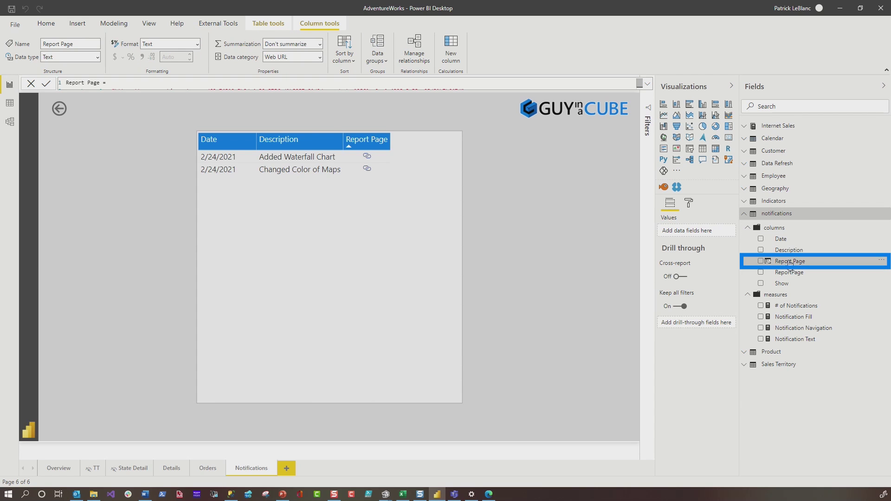
pyautogui.click(647, 84)
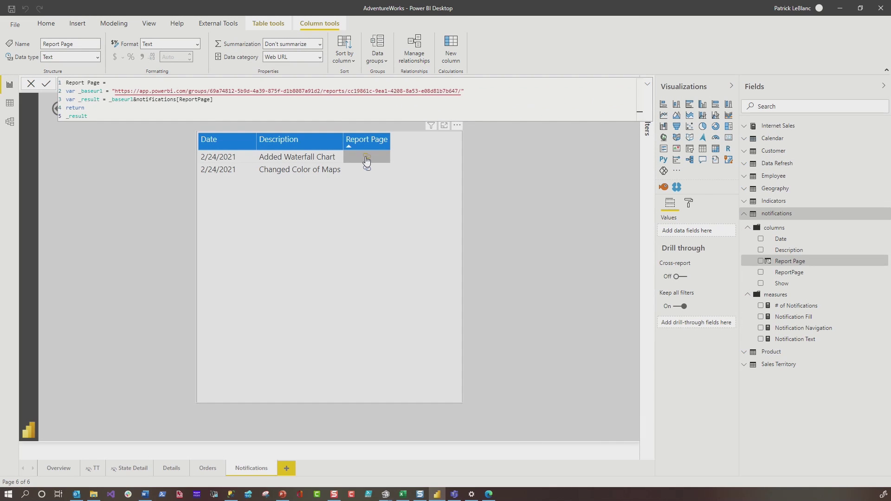
pyautogui.keyDown('ctrl'); pyautogui.click(367, 157); pyautogui.keyUp('ctrl')
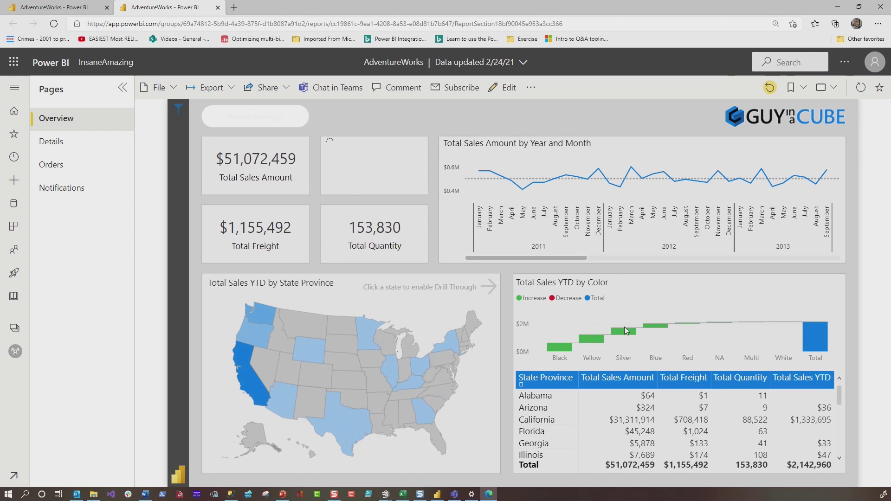
pyautogui.hotkey('alt', 'Tab')
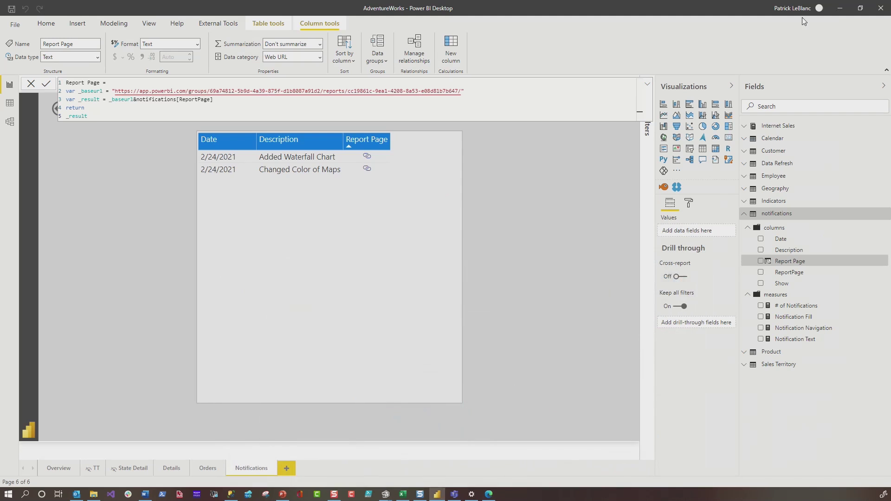
pyautogui.click(489, 494)
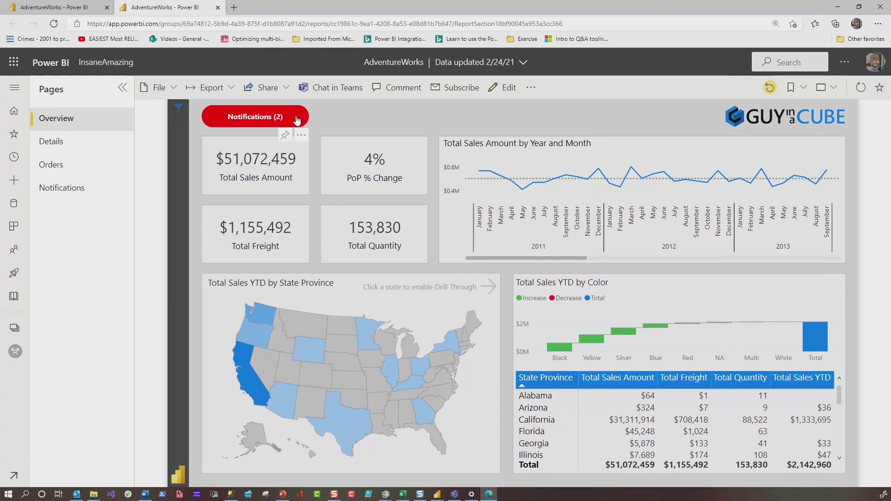
pyautogui.click(278, 132)
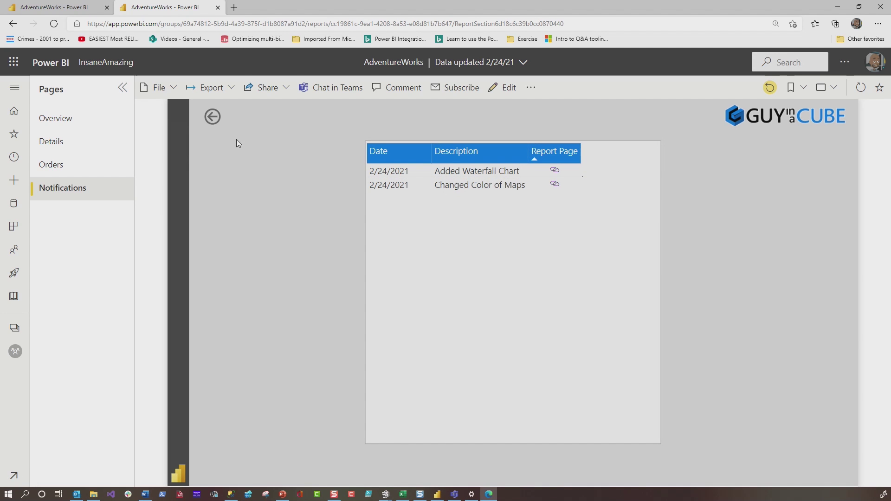
pyautogui.click(212, 117)
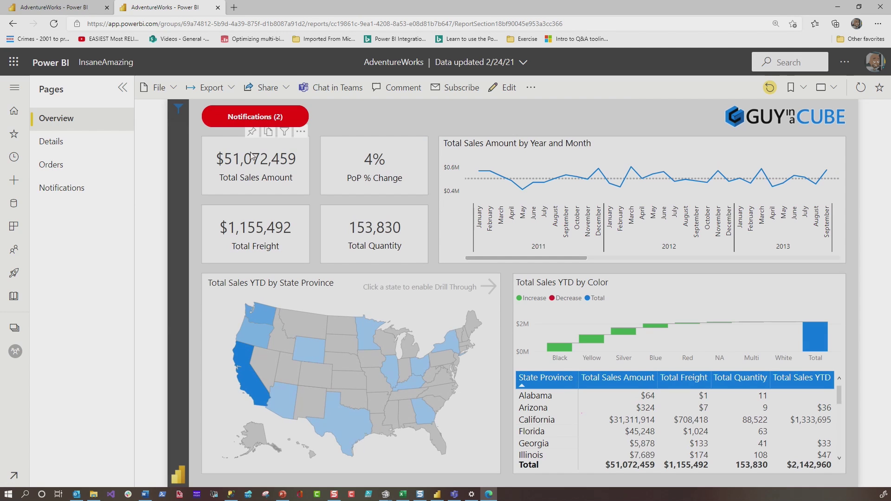